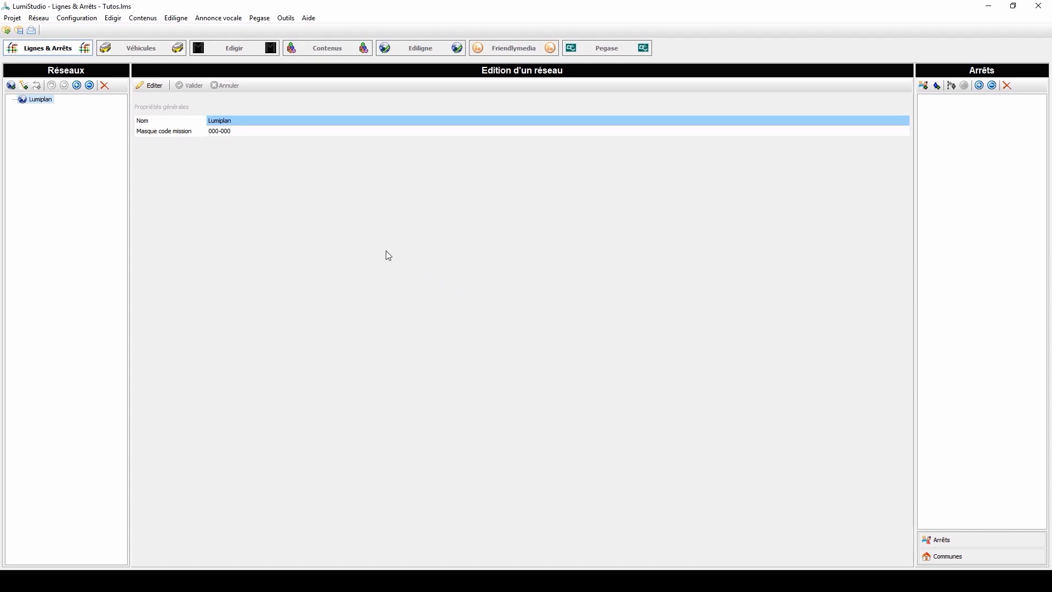
# - Start a new vehicle configuration named UrbanWay and choose Pilot/PilotDIN as its driver console
pyautogui.click(180, 54)
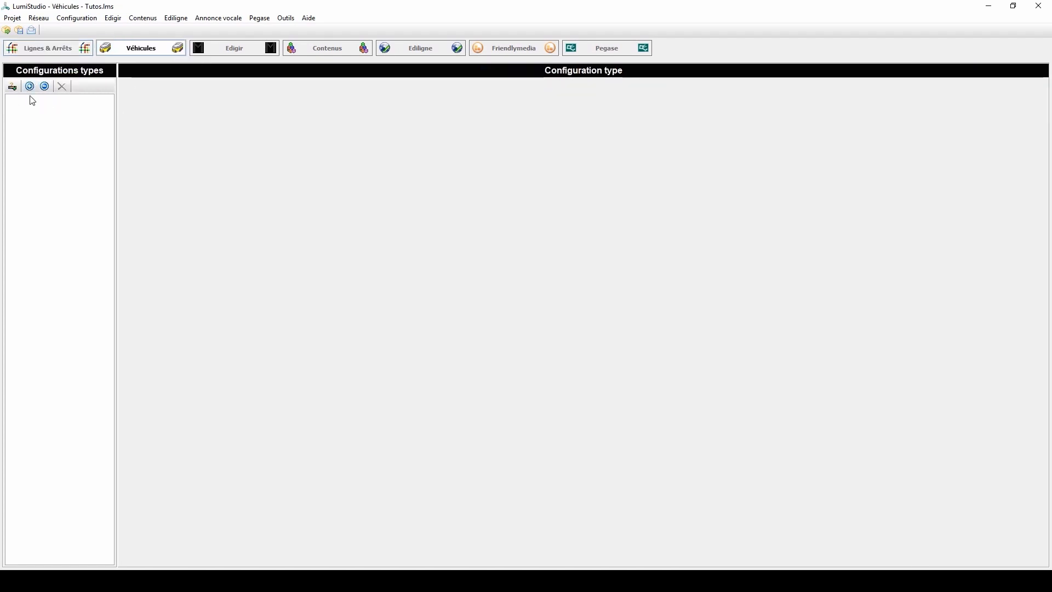
pyautogui.click(12, 87)
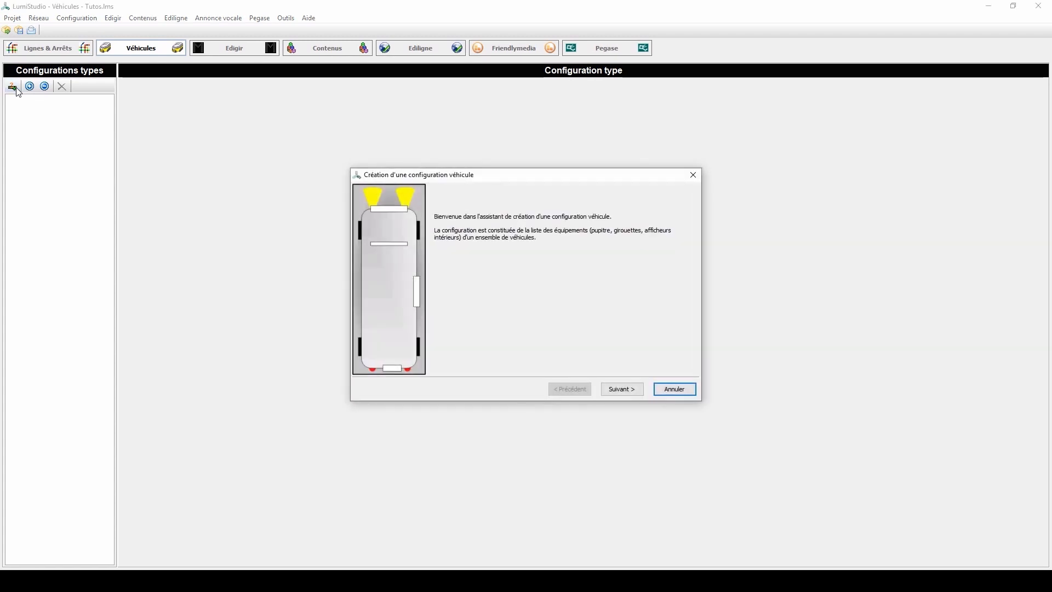
pyautogui.click(616, 390)
pyautogui.click(488, 226)
pyautogui.write('UrbanWay')
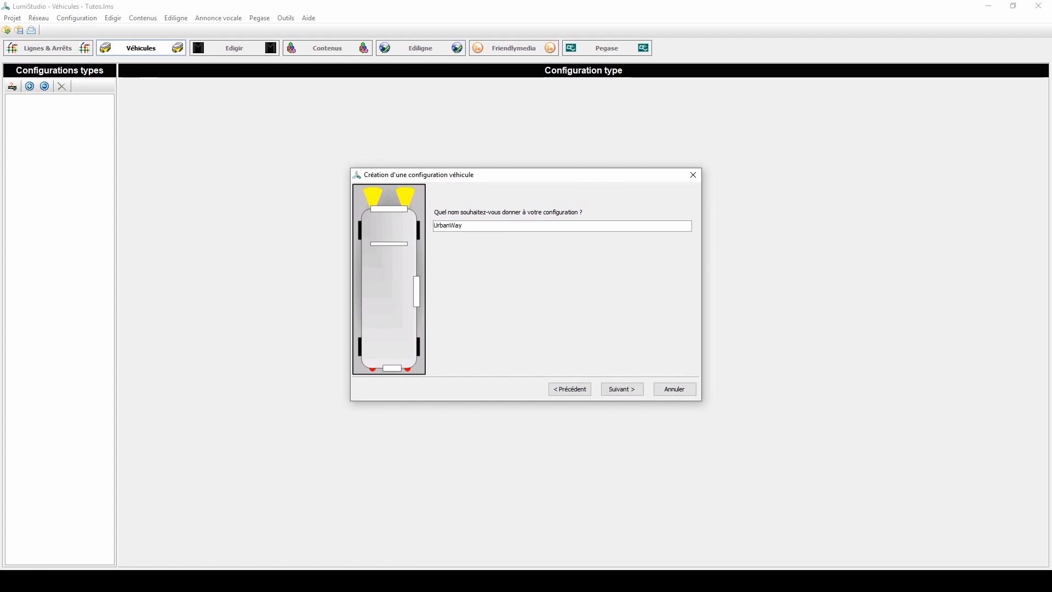
pyautogui.click(624, 389)
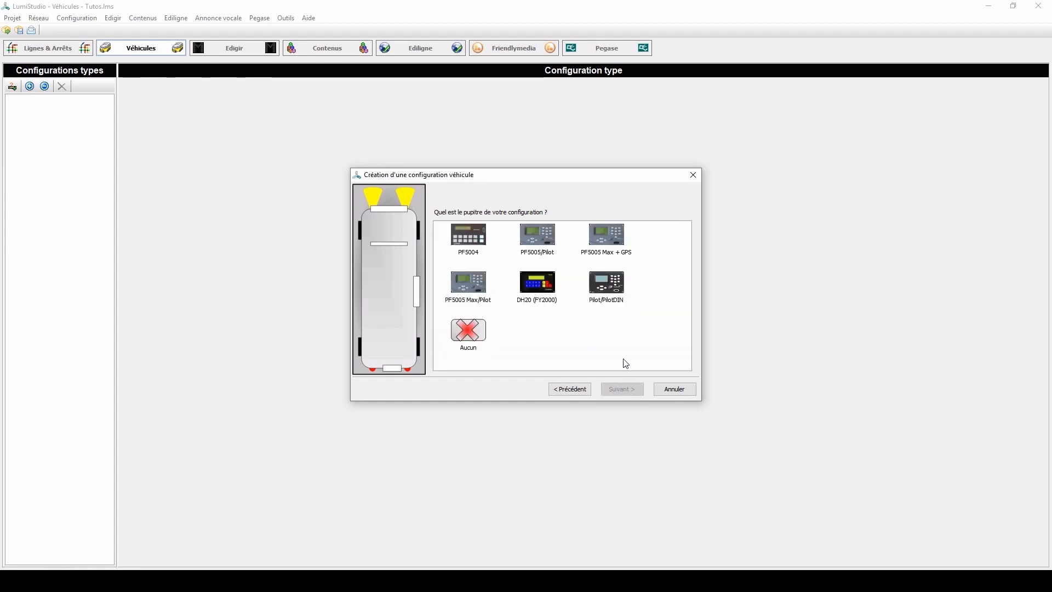
pyautogui.click(614, 293)
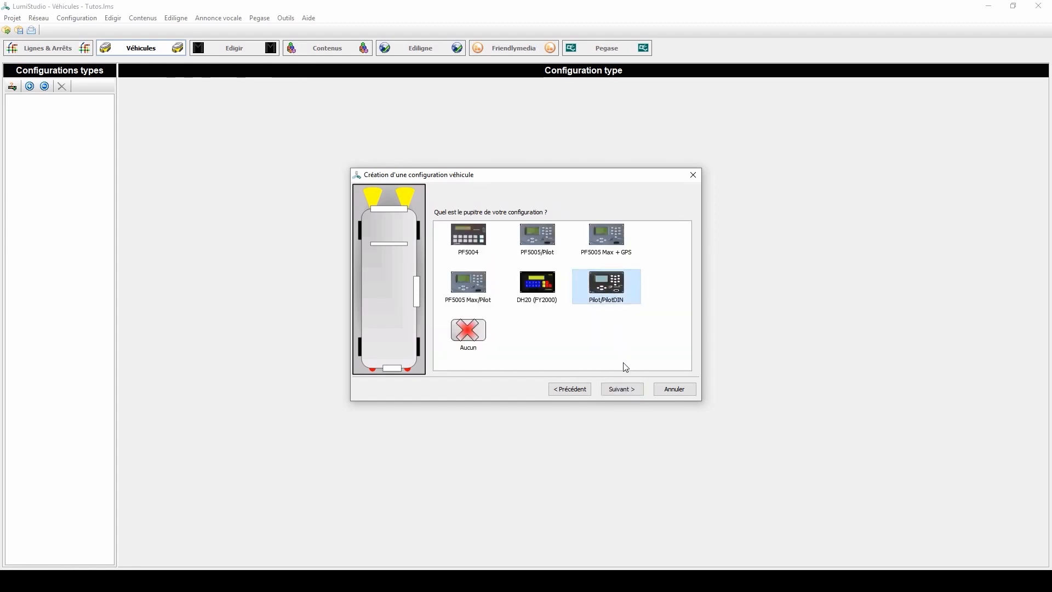
pyautogui.click(630, 390)
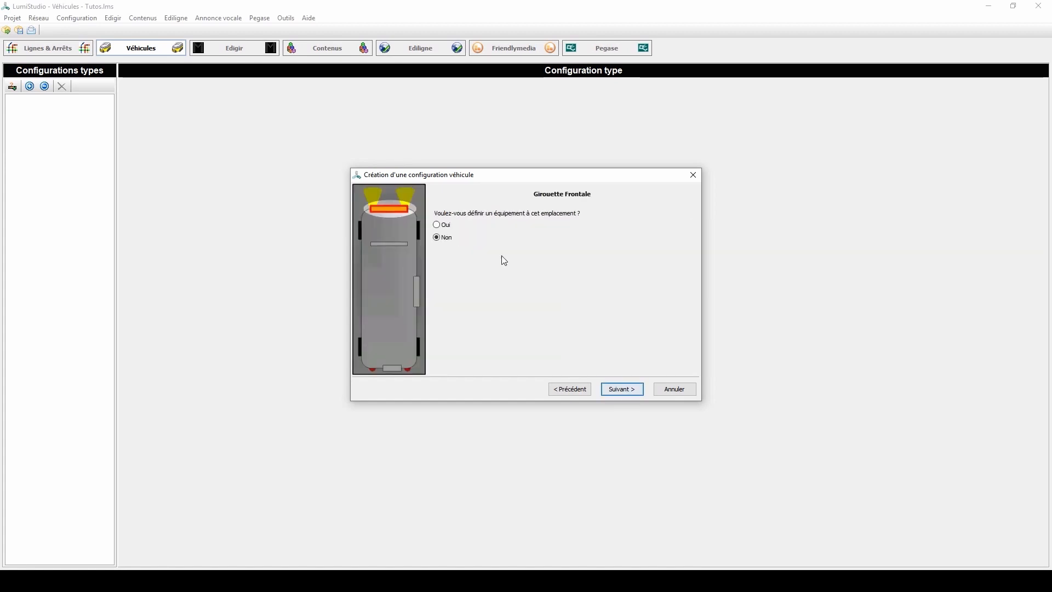
# - Equip the front destination sign with the SLP4xxx bi-mode LEDs couleur-monochrome 24x40+24x160 model
pyautogui.click(449, 227)
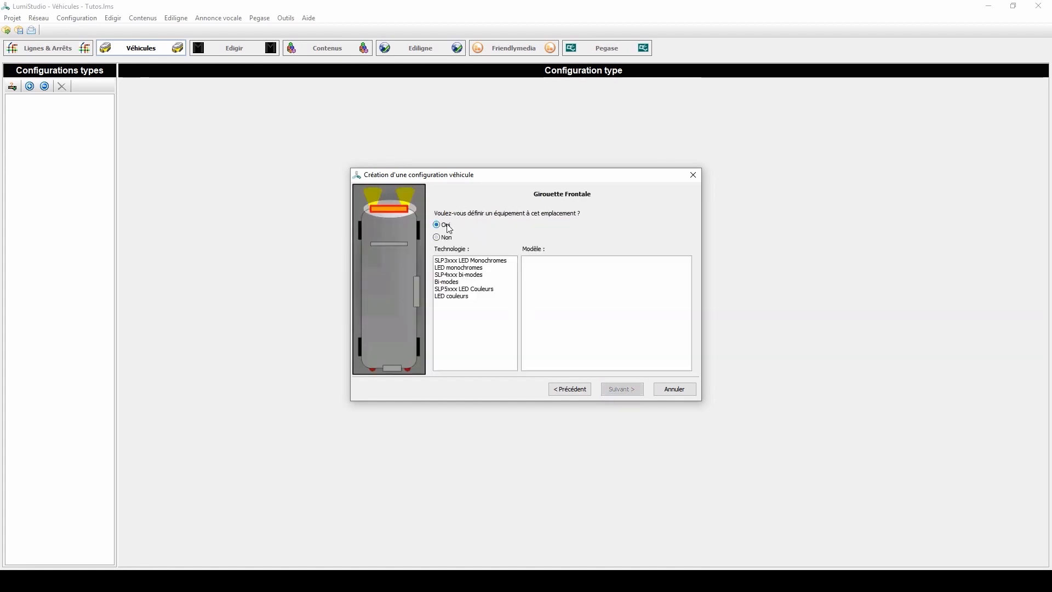
pyautogui.click(473, 274)
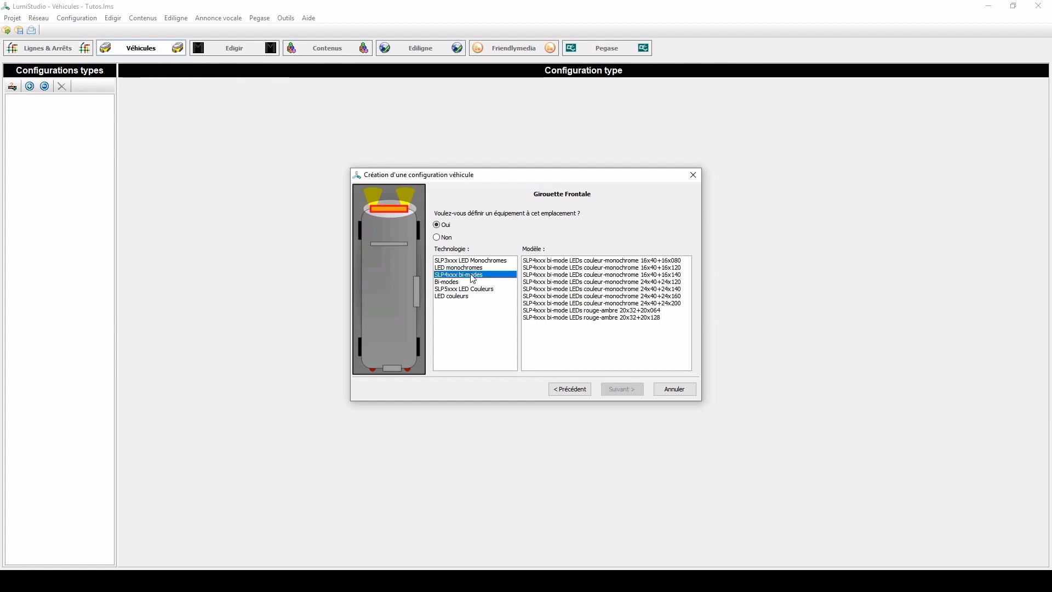
pyautogui.click(663, 296)
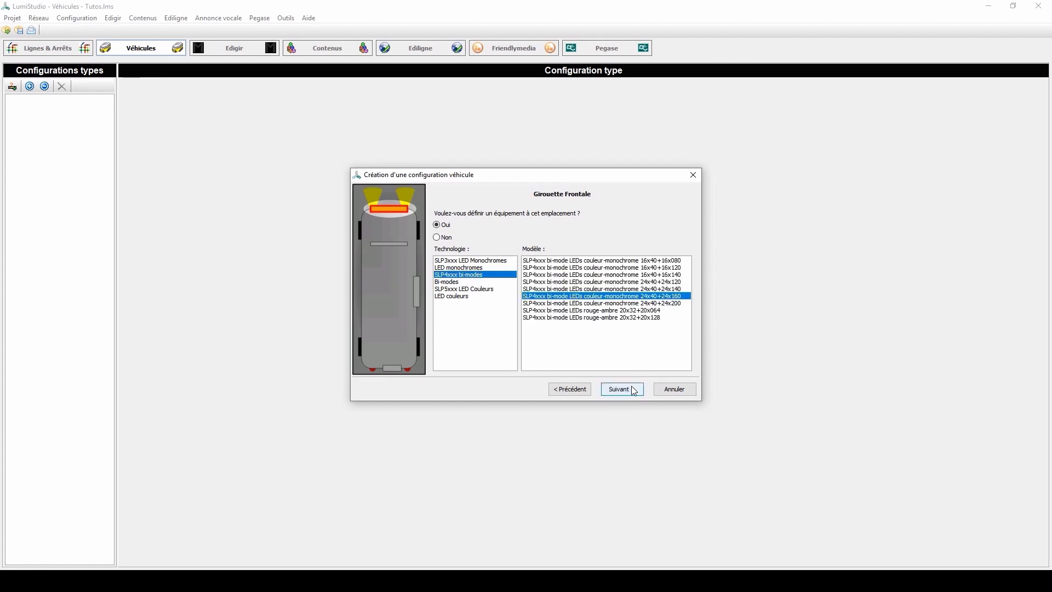
pyautogui.click(622, 389)
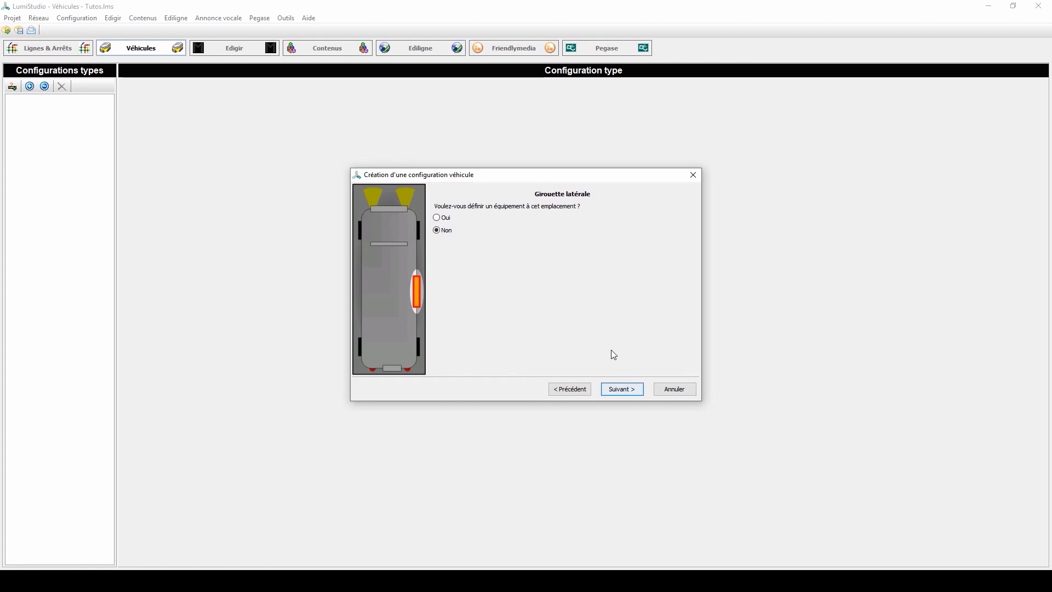
# - Equip the side destination sign with the SLP4xxx bi-mode LEDs couleur-monochrome 16x40+16x080 model
pyautogui.click(442, 219)
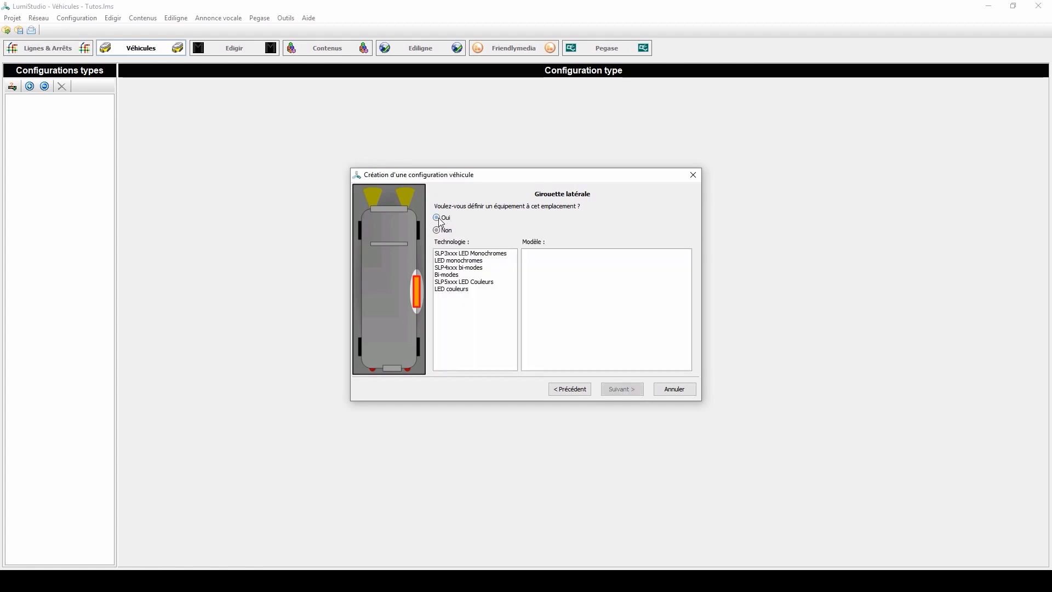
pyautogui.click(478, 268)
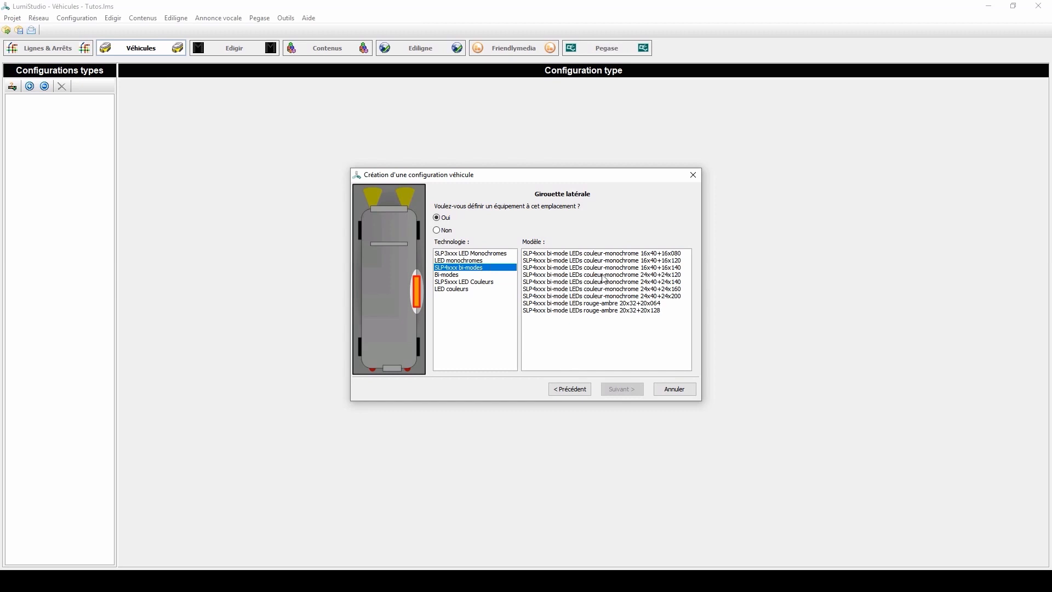
pyautogui.click(677, 254)
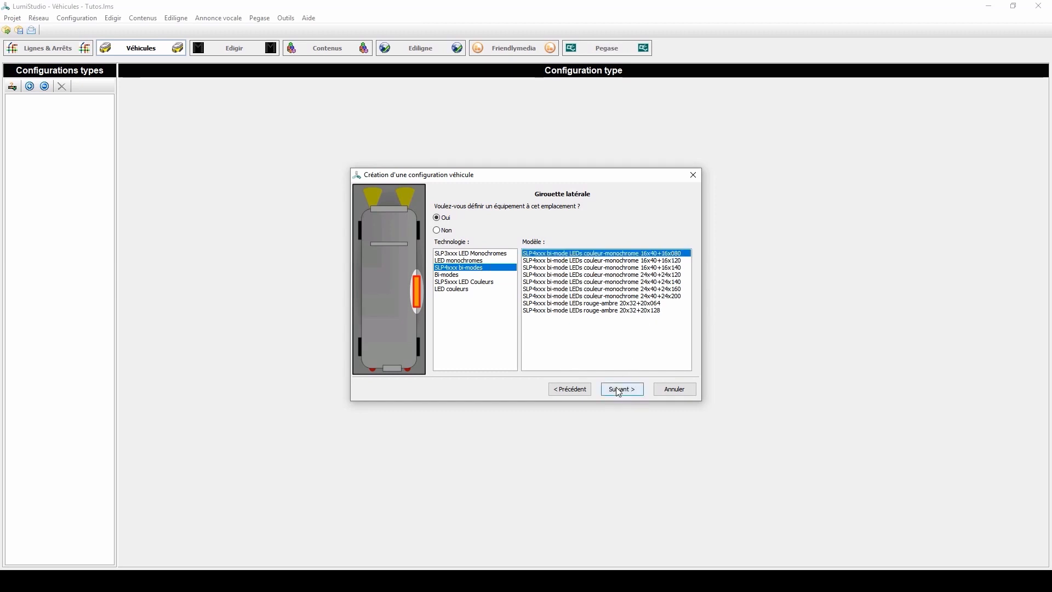
pyautogui.click(618, 392)
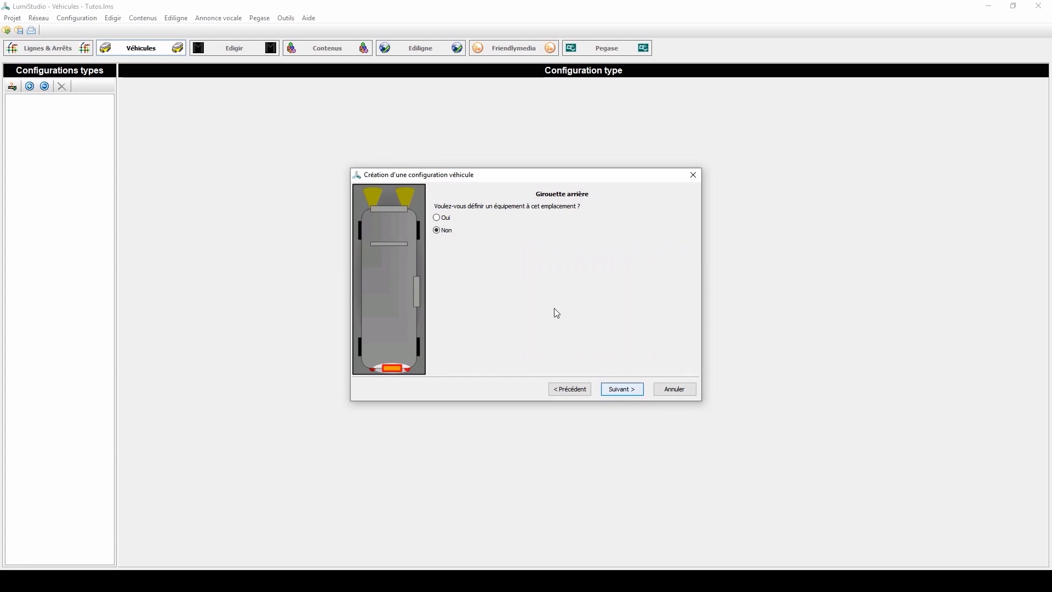
# - Equip the rear destination sign with the LED couleurs model Pavé LED Couleur 24x040
pyautogui.click(438, 218)
pyautogui.click(457, 290)
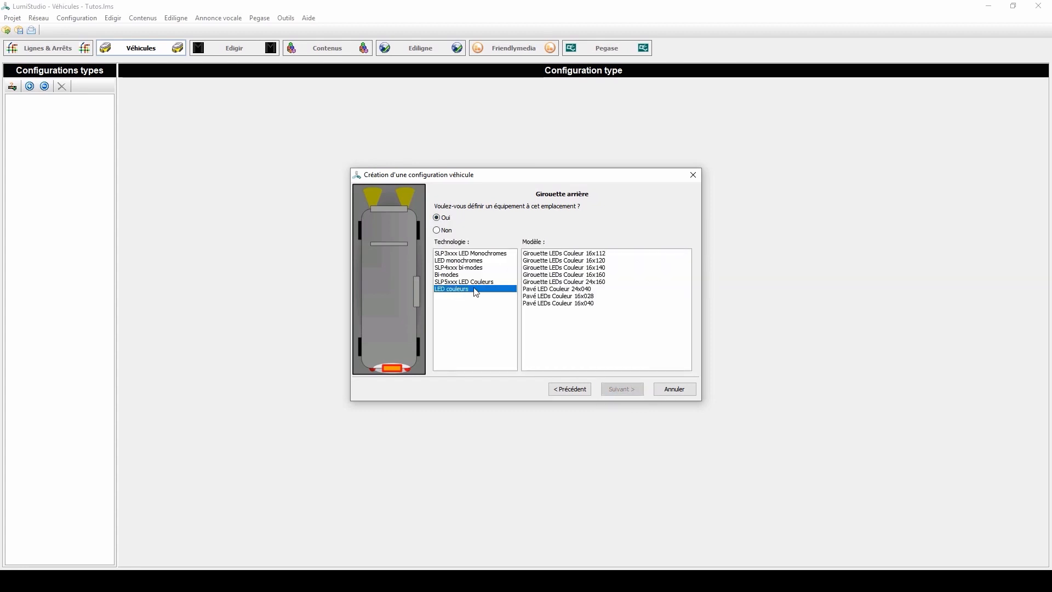
pyautogui.click(590, 290)
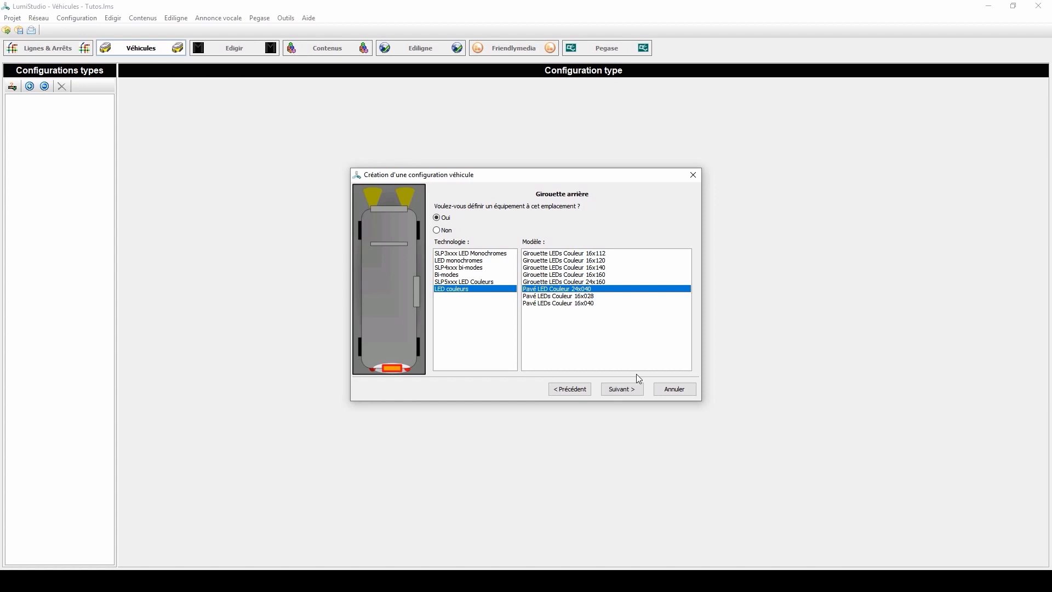
pyautogui.click(633, 394)
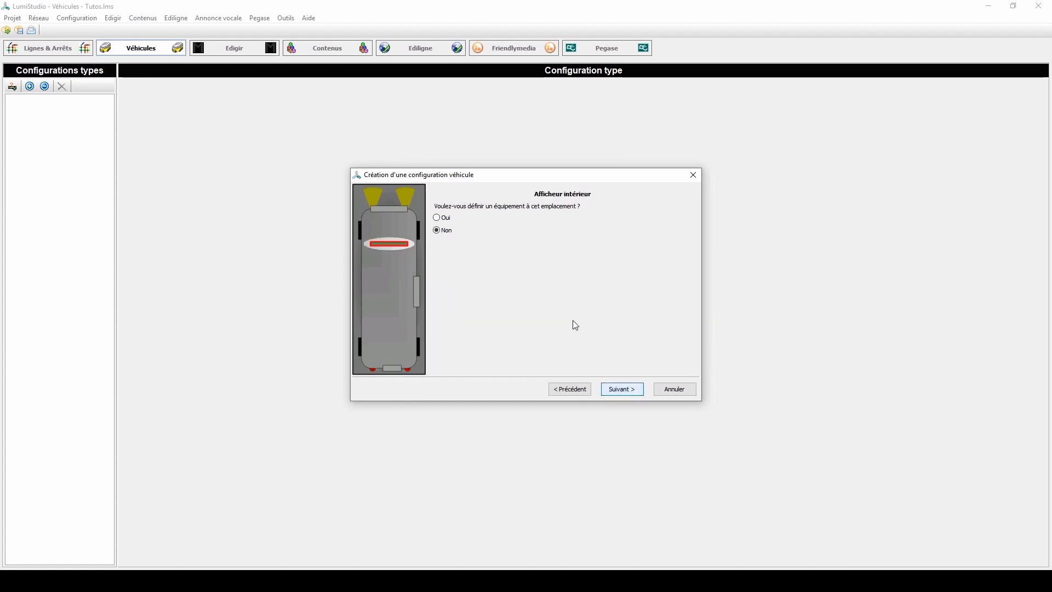
# - Add the Afficheur intérieur SNPxxxx 08x080 as the interior display and finish creating the configuration
pyautogui.click(441, 219)
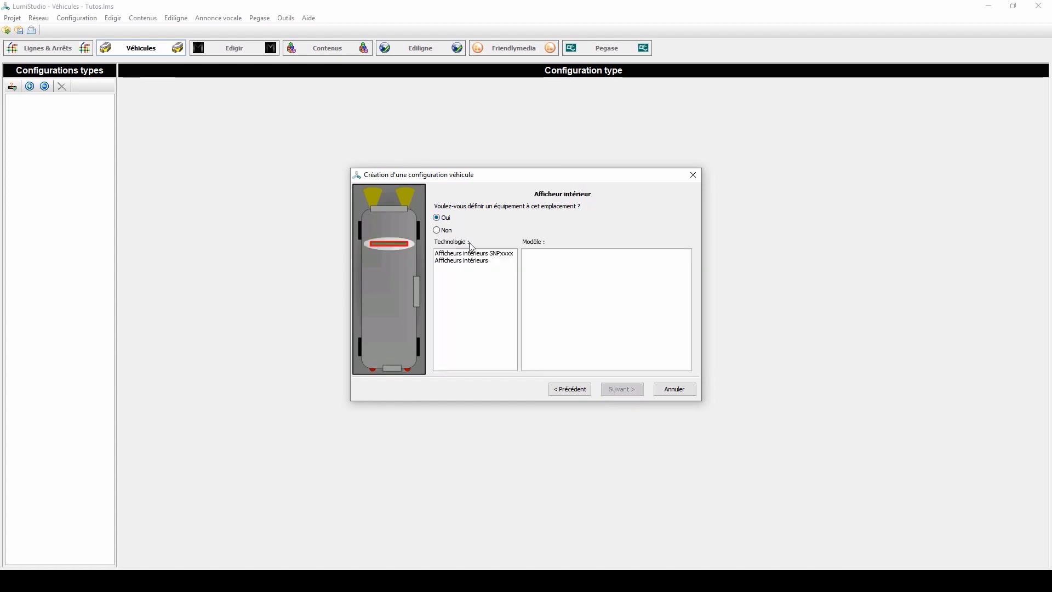
pyautogui.click(494, 255)
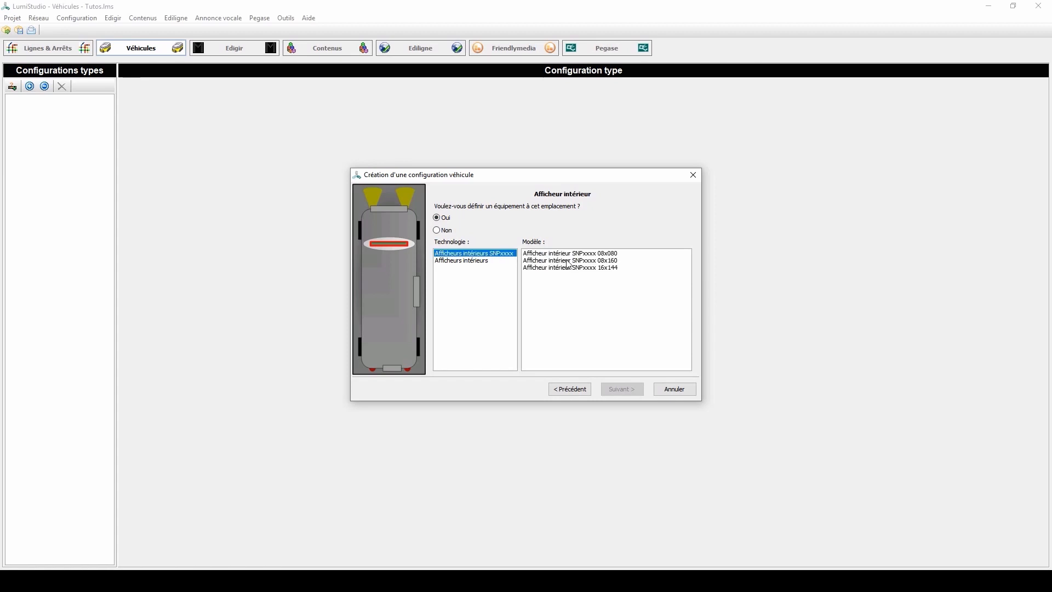
pyautogui.click(583, 255)
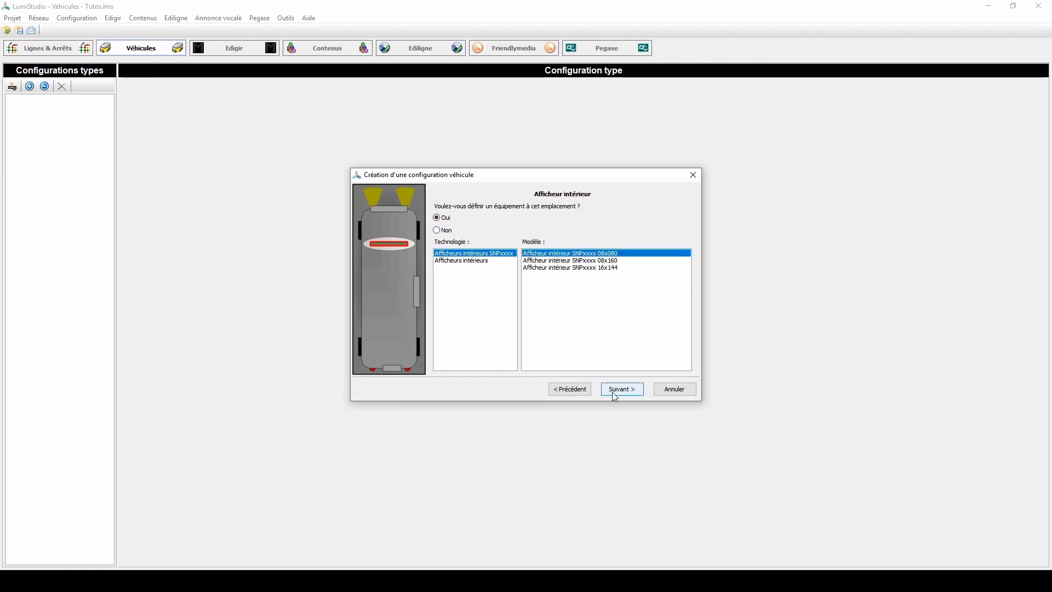
pyautogui.click(612, 391)
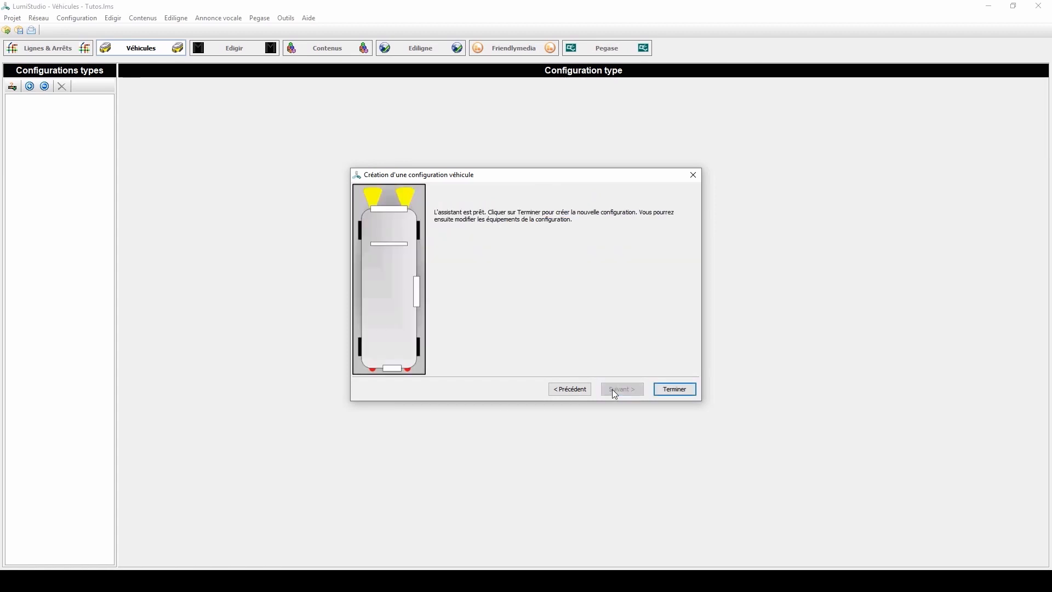
pyautogui.click(677, 390)
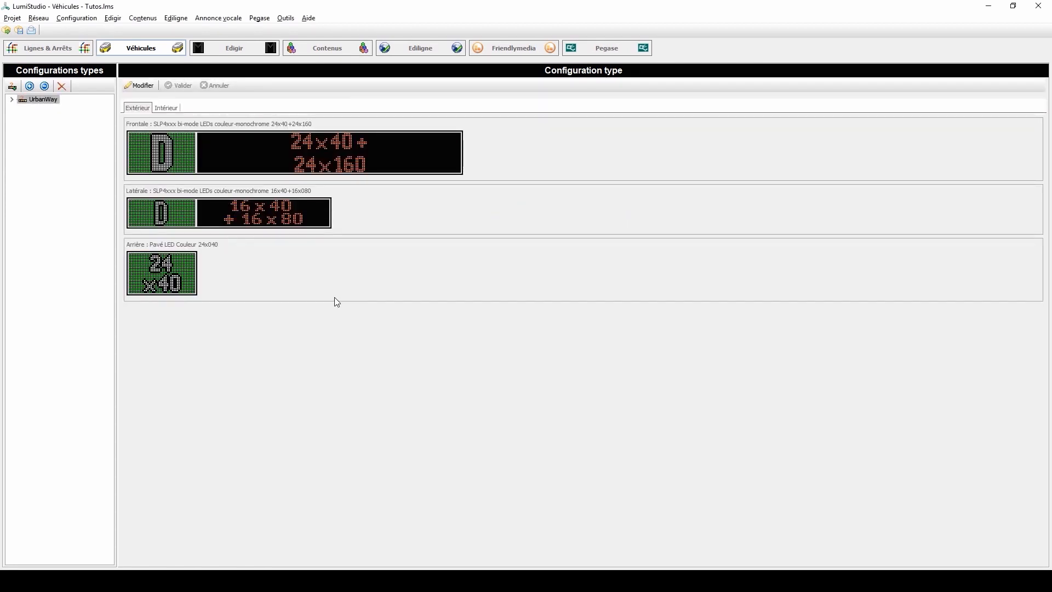
# - Replace UrbanWay's side sign with the SLP4xxx bi-mode LEDs couleur-monochrome 24x40+24x140 model and validate the modification
pyautogui.click(152, 86)
pyautogui.click(159, 109)
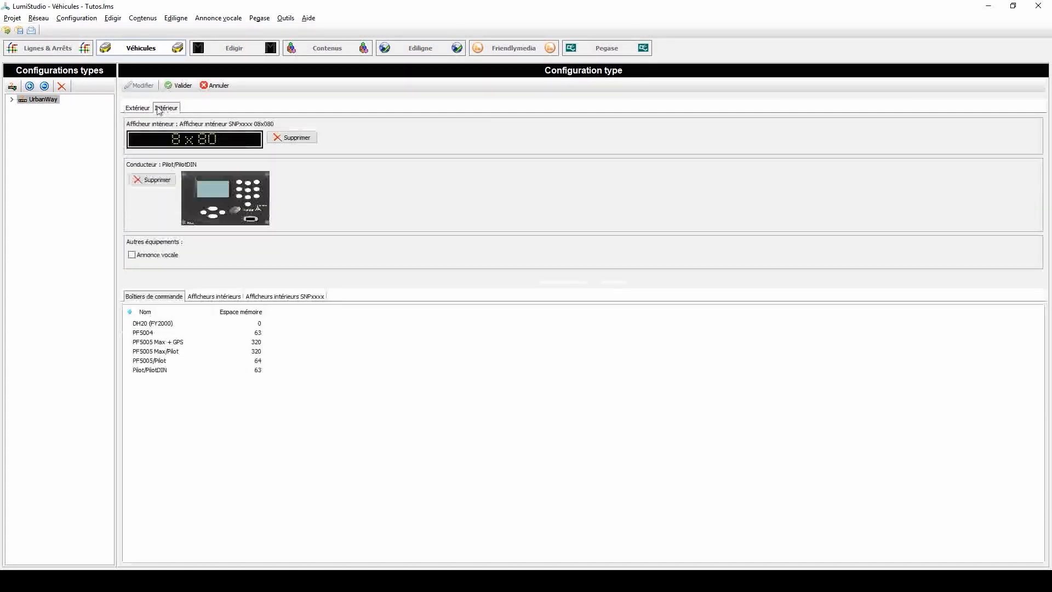
pyautogui.click(143, 110)
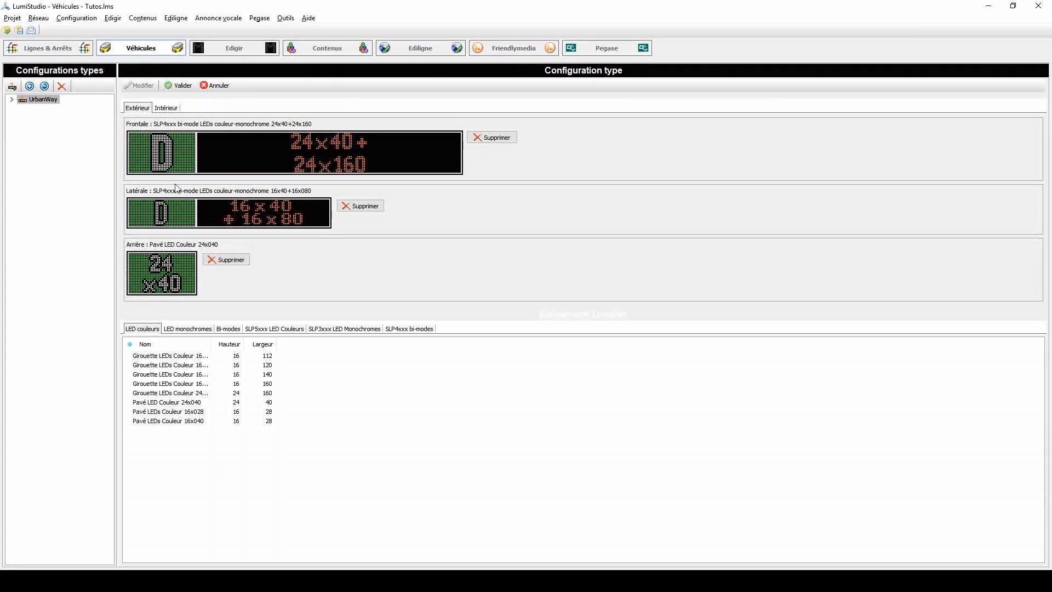
pyautogui.click(402, 330)
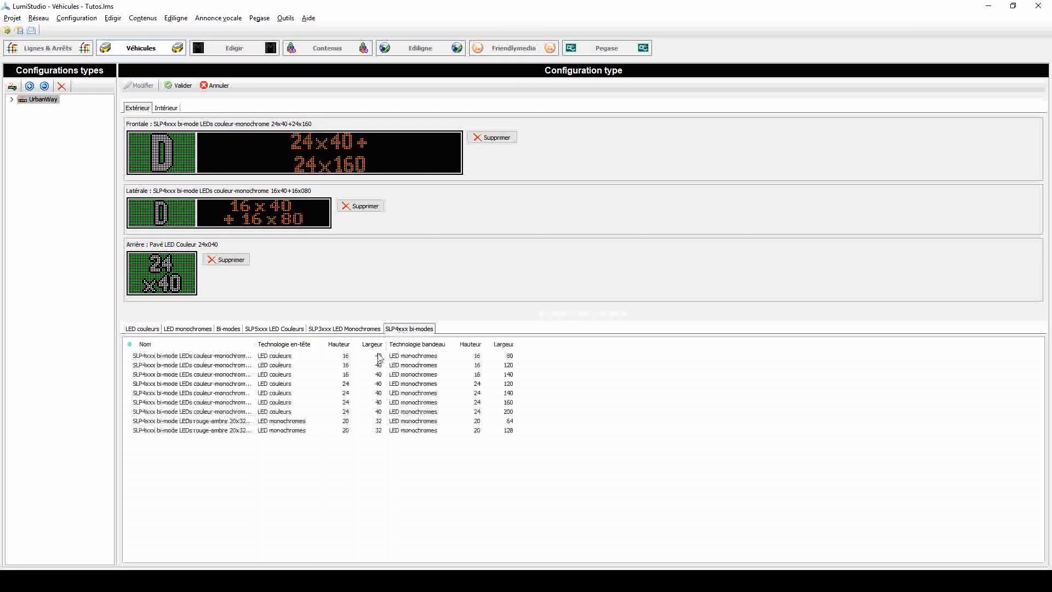
pyautogui.click(200, 403)
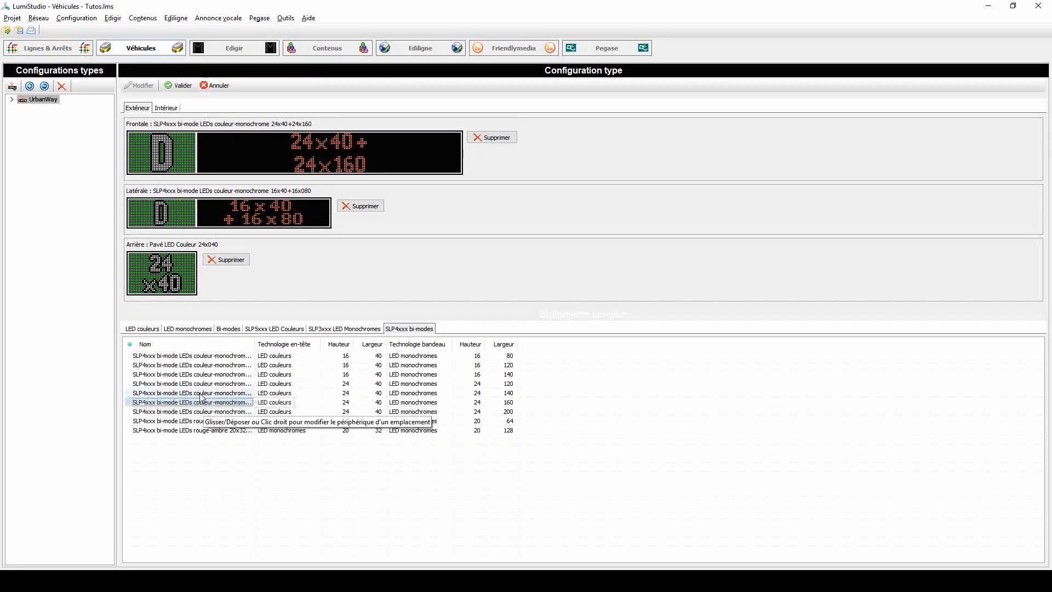
pyautogui.rightClick(201, 394)
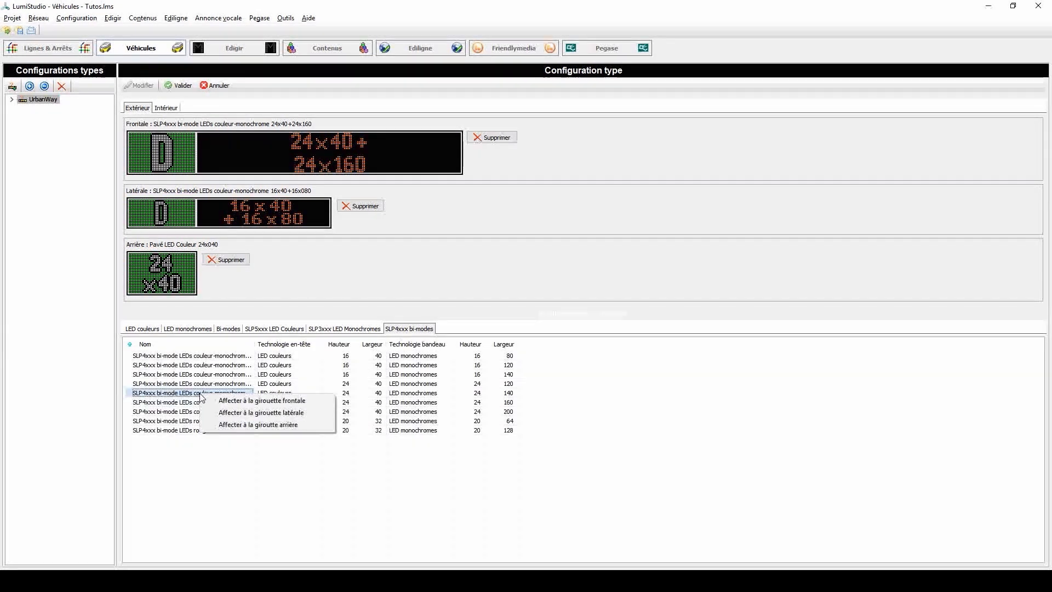
pyautogui.click(224, 418)
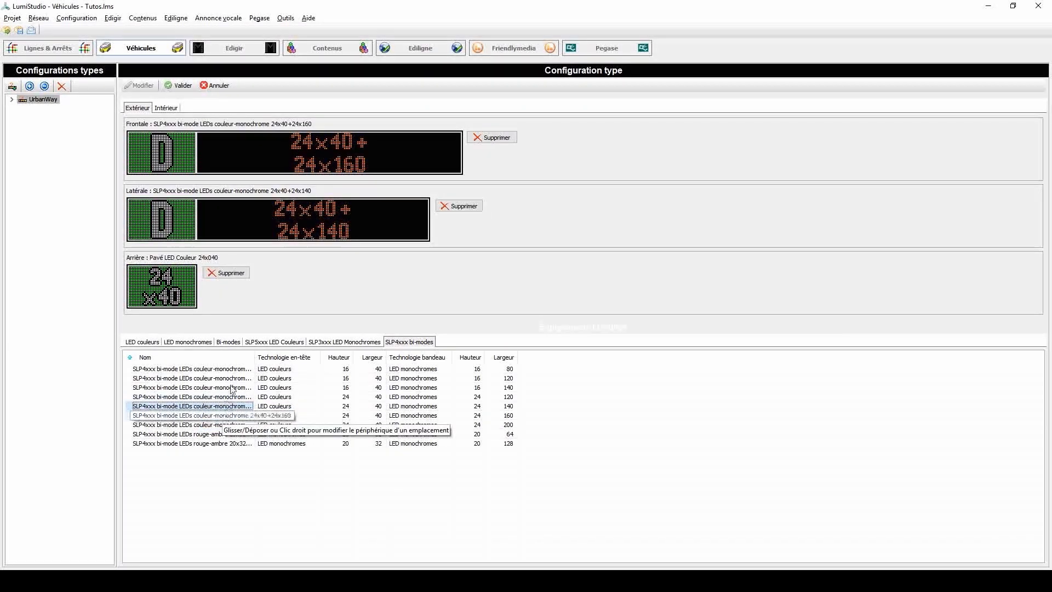
pyautogui.click(183, 86)
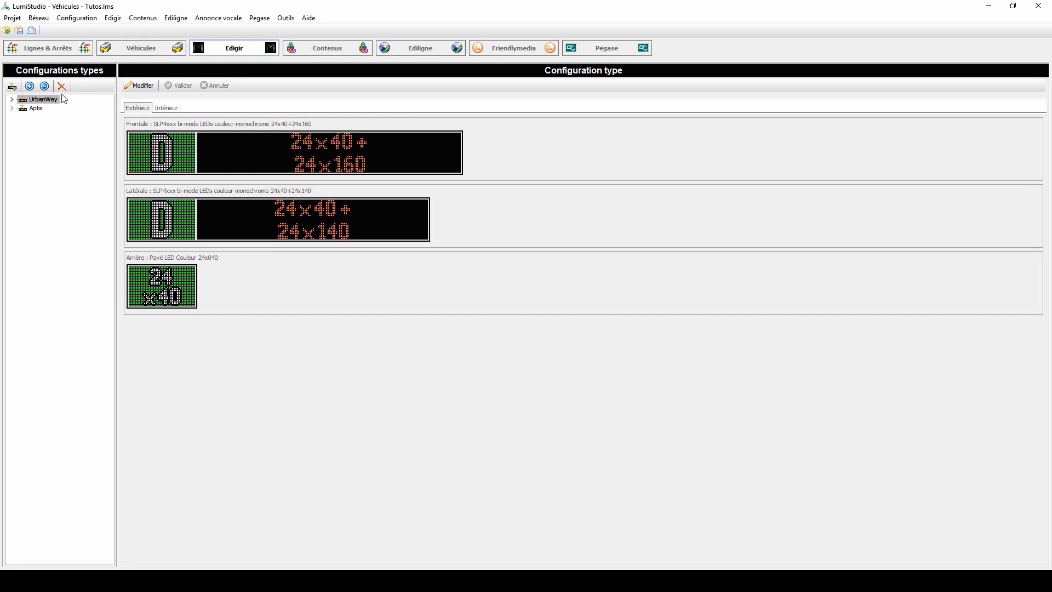
# - In UrbanWay's automatic generation settings, set the message number generation mode to Par code Girouette and validate it
pyautogui.click(12, 100)
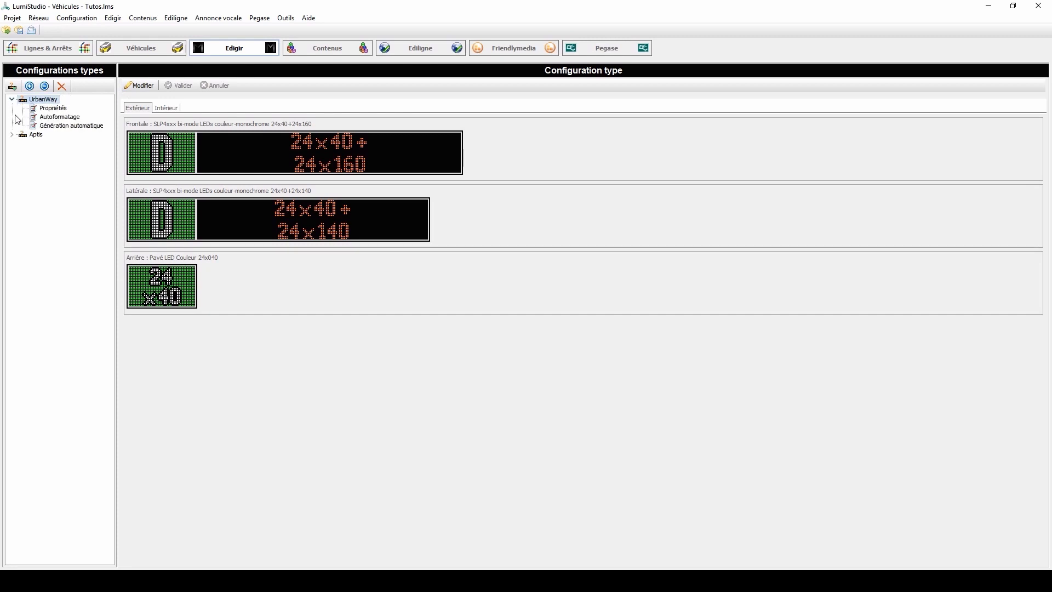
pyautogui.click(50, 128)
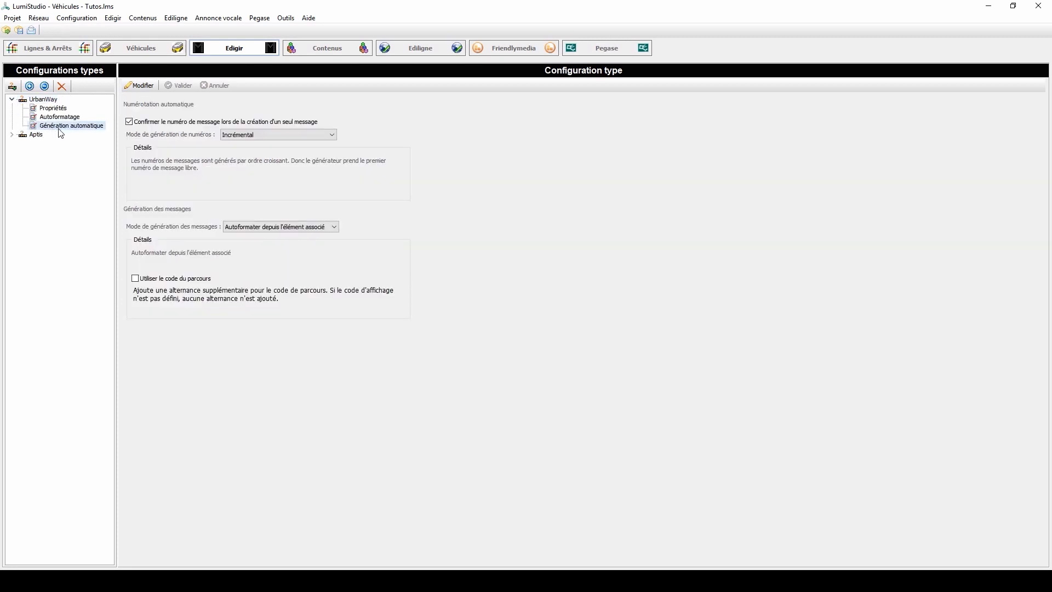
pyautogui.click(146, 87)
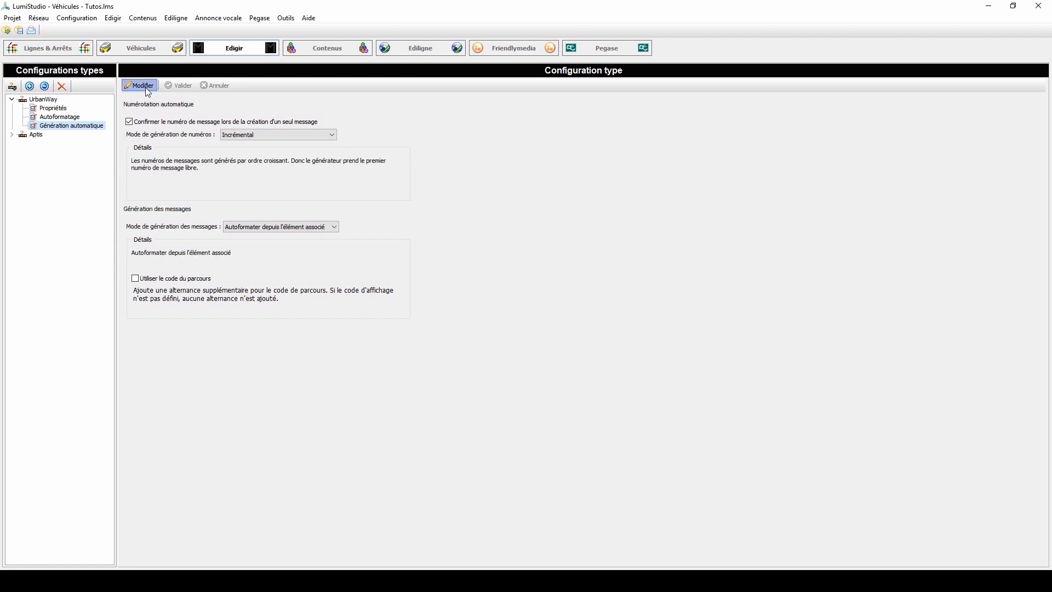
pyautogui.click(284, 136)
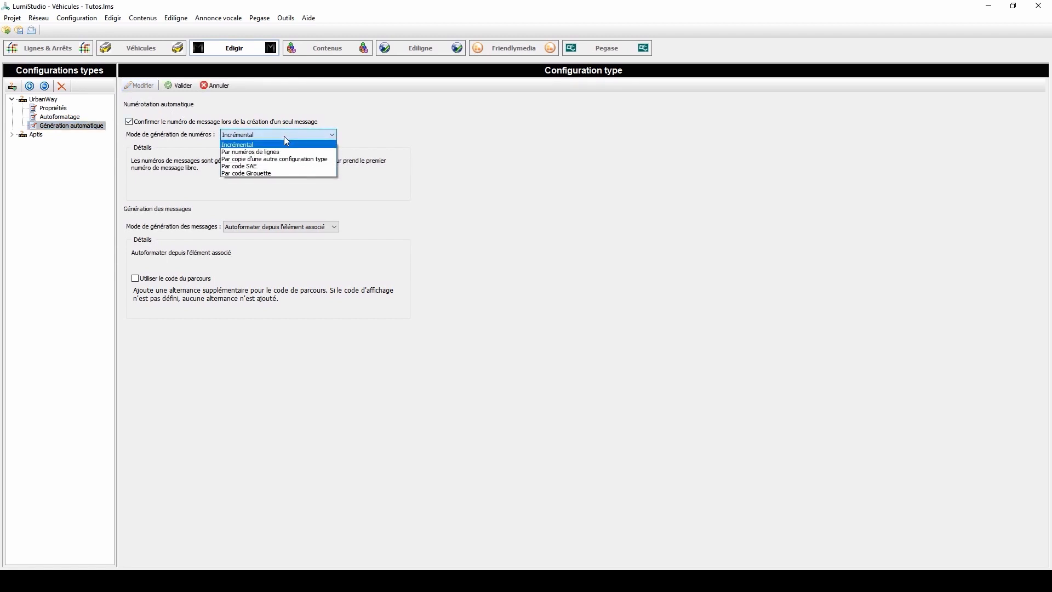
pyautogui.click(281, 175)
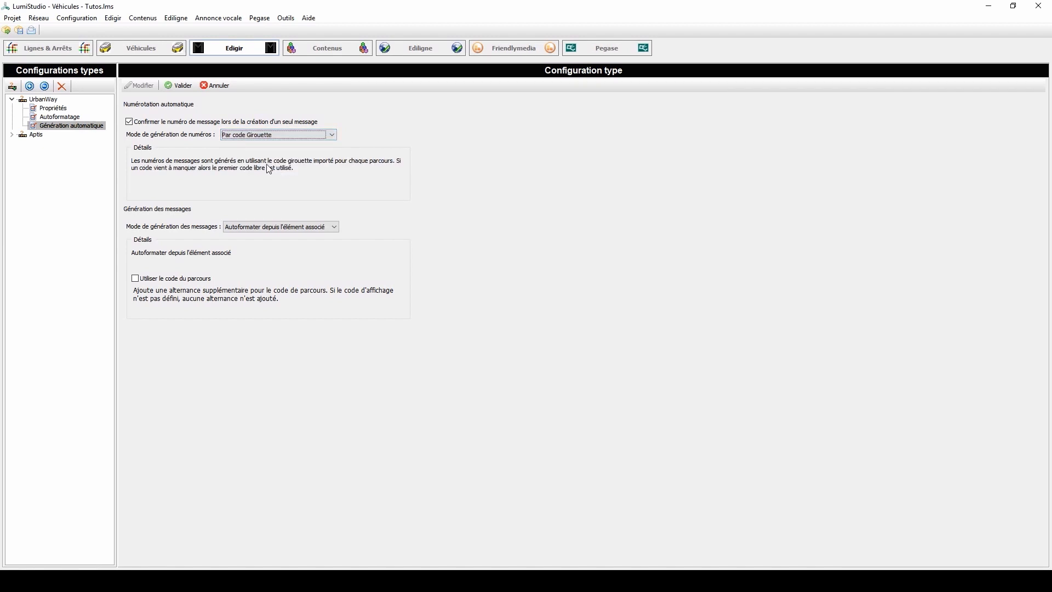
pyautogui.click(182, 87)
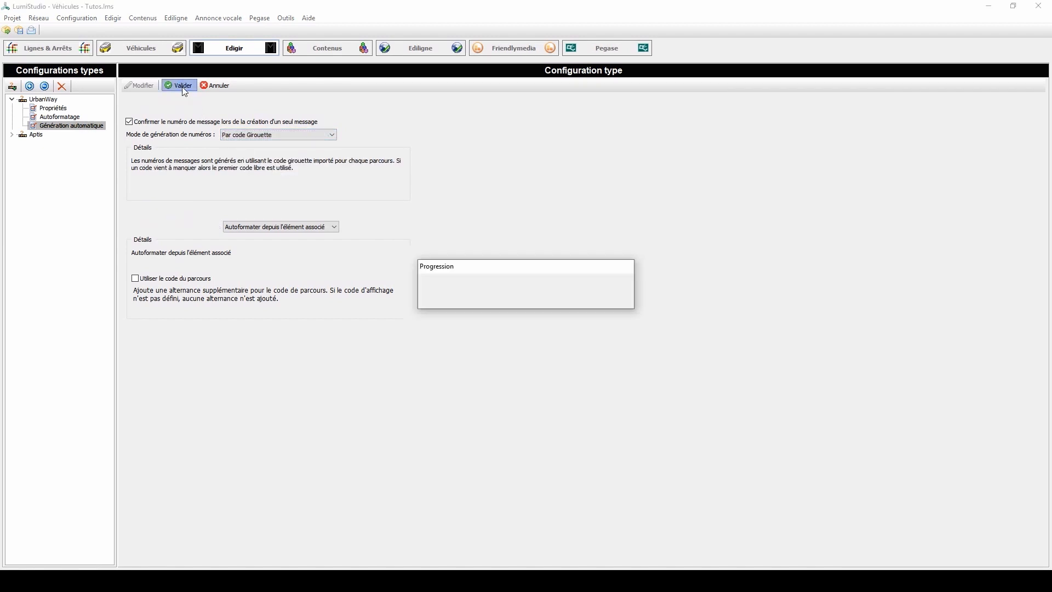
# - Check the Code girouette of route 1 - Lumiplan, and create the route's topological message for UrbanWay with message number 0038
pyautogui.click(53, 54)
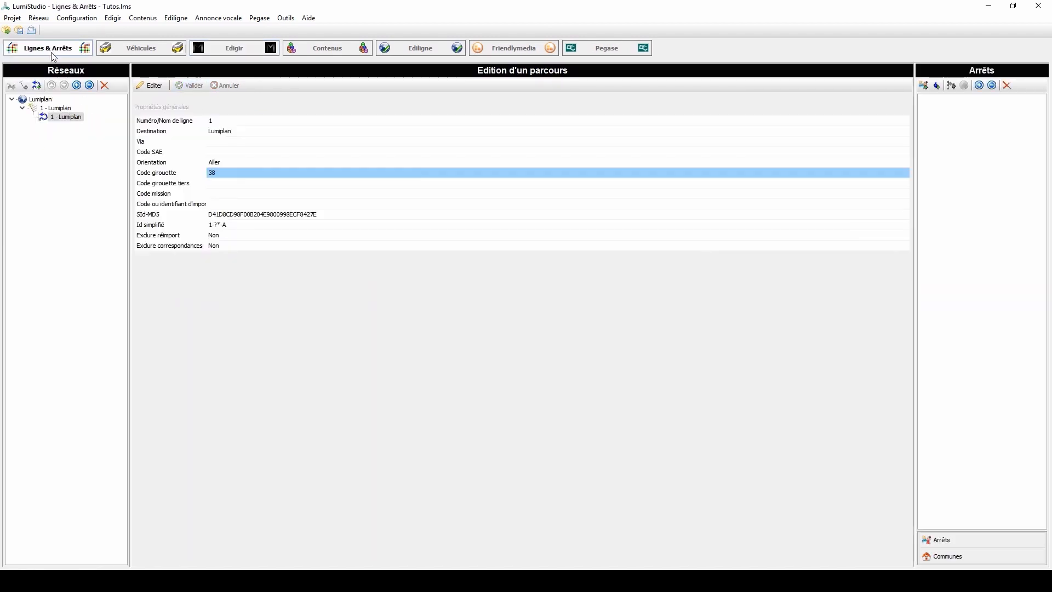
pyautogui.click(215, 174)
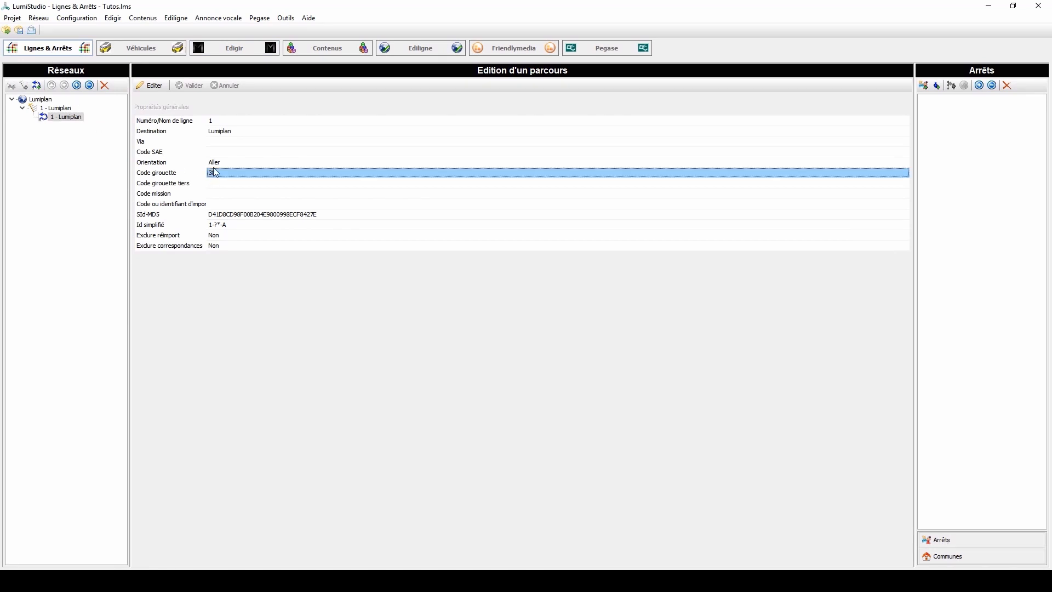
pyautogui.click(210, 54)
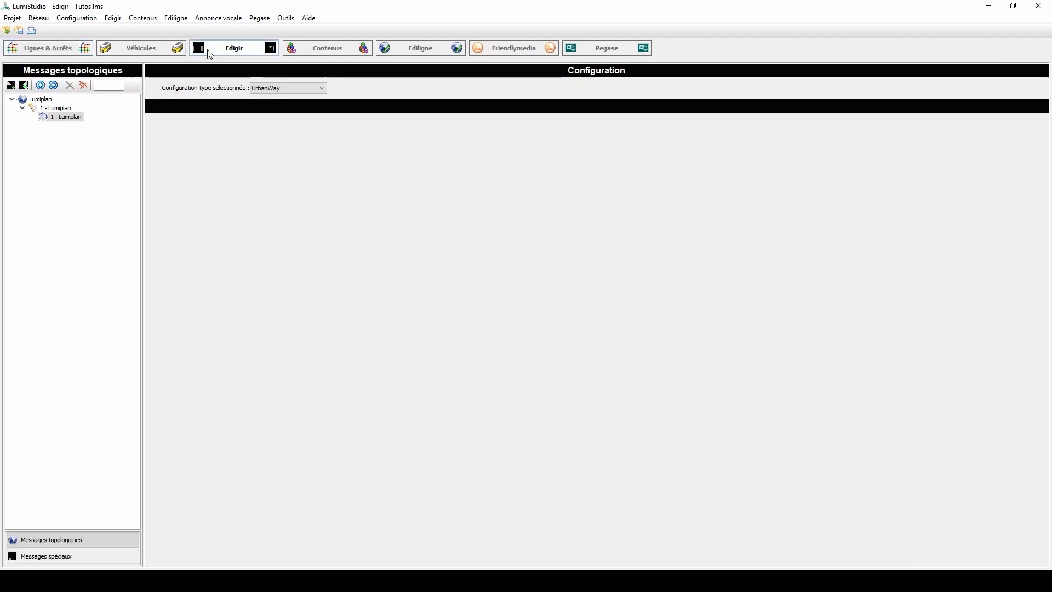
pyautogui.doubleClick(75, 117)
pyautogui.click(569, 277)
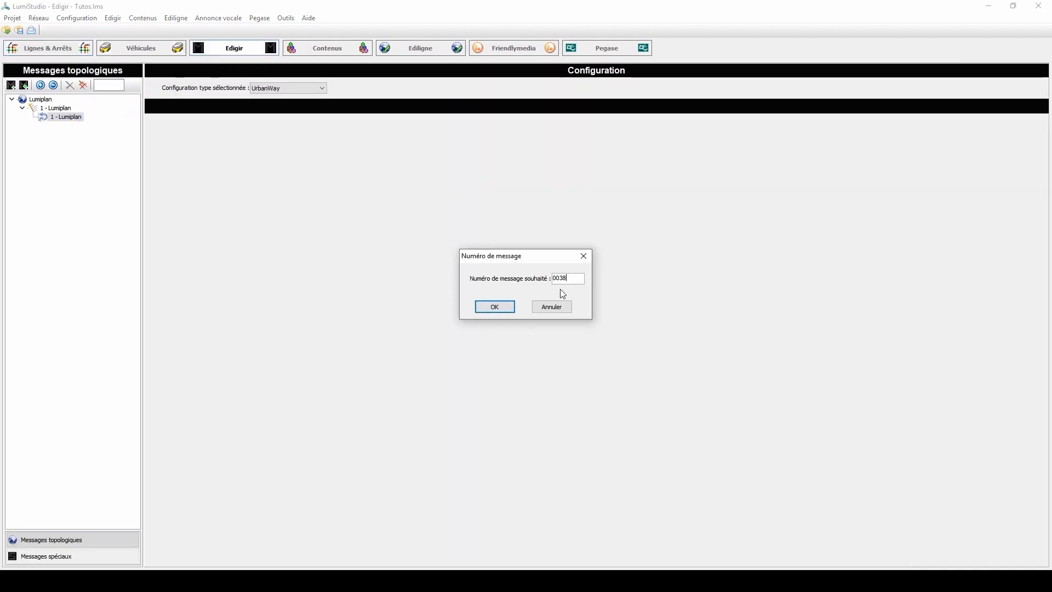
pyautogui.click(493, 305)
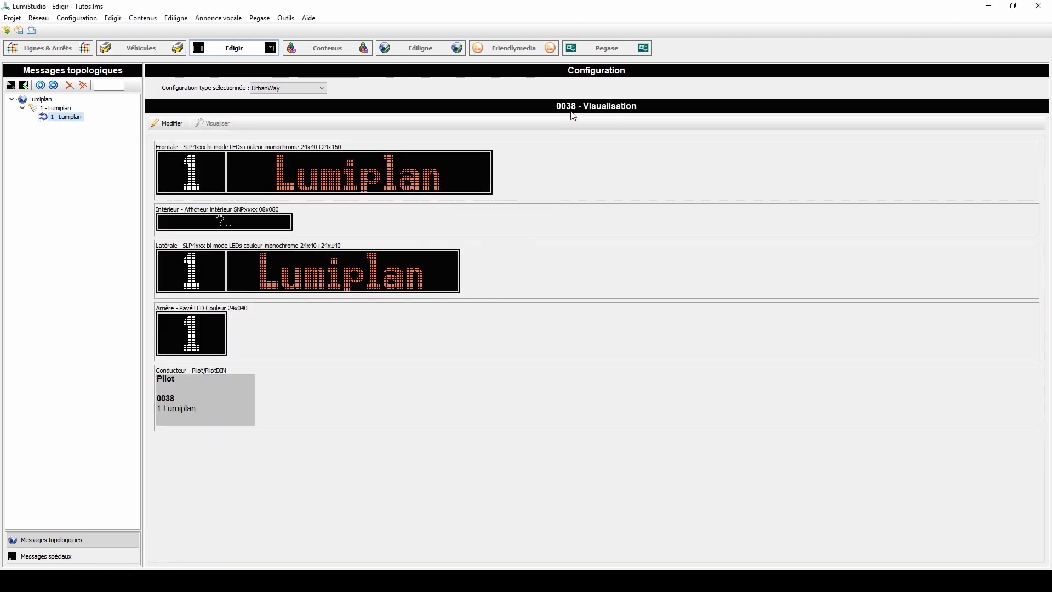
# - Delete the UrbanWay message of route 1 - Lumiplan and confirm the deletion
pyautogui.click(70, 85)
pyautogui.click(504, 316)
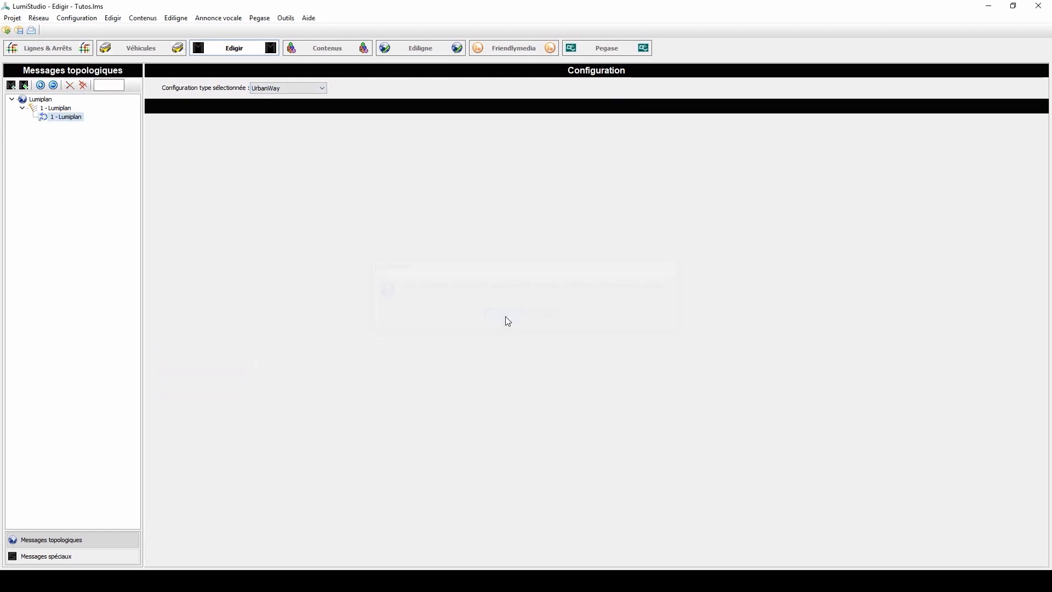
# - Set UrbanWay's message number generation mode to Par copie d'une autre configuration type with Aptis as the reference configuration, and validate it
pyautogui.click(143, 51)
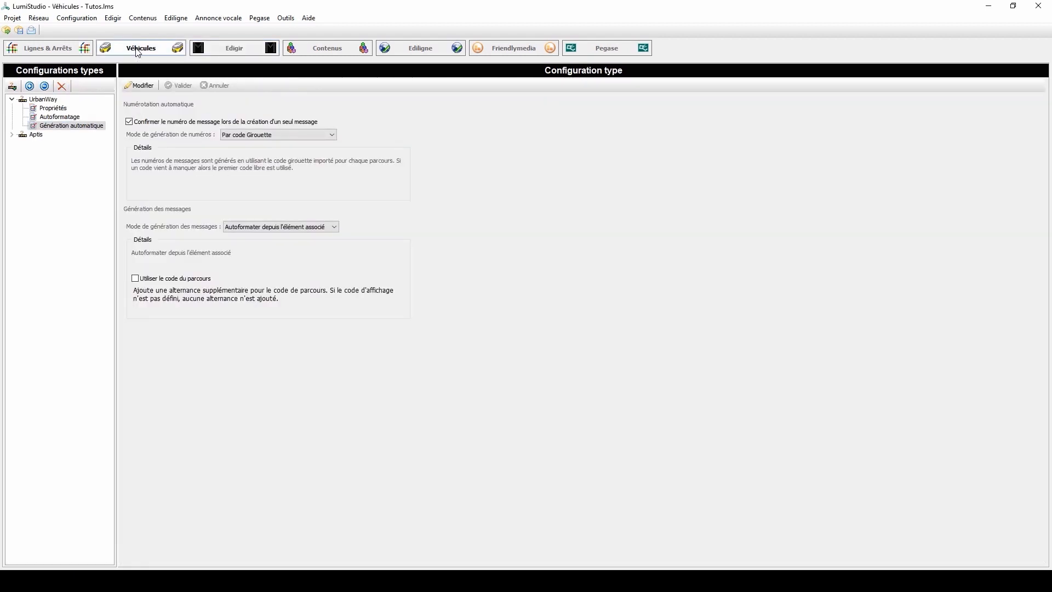
pyautogui.click(140, 85)
pyautogui.click(234, 135)
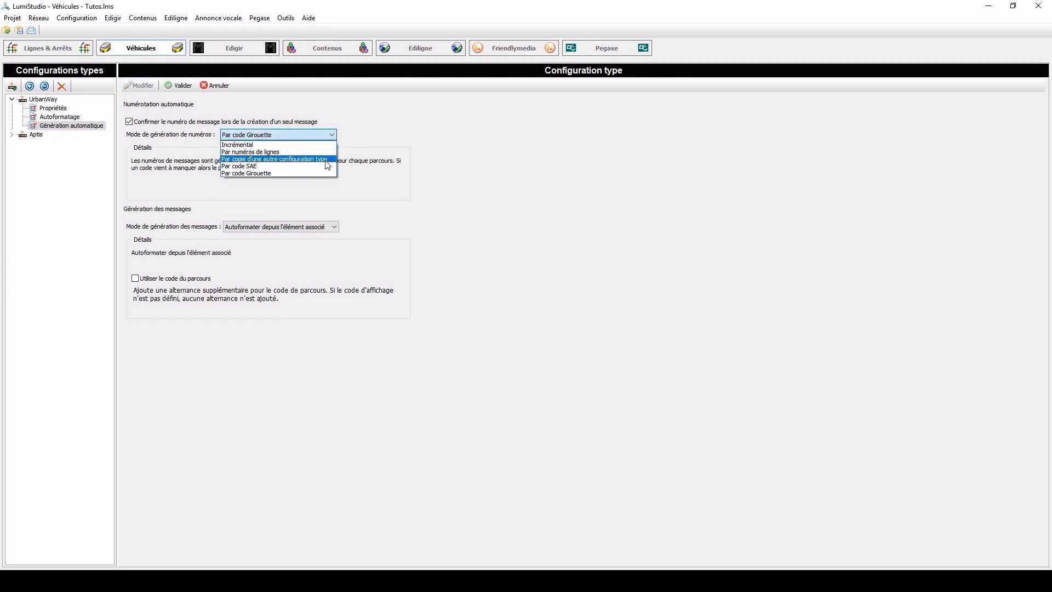
pyautogui.click(330, 160)
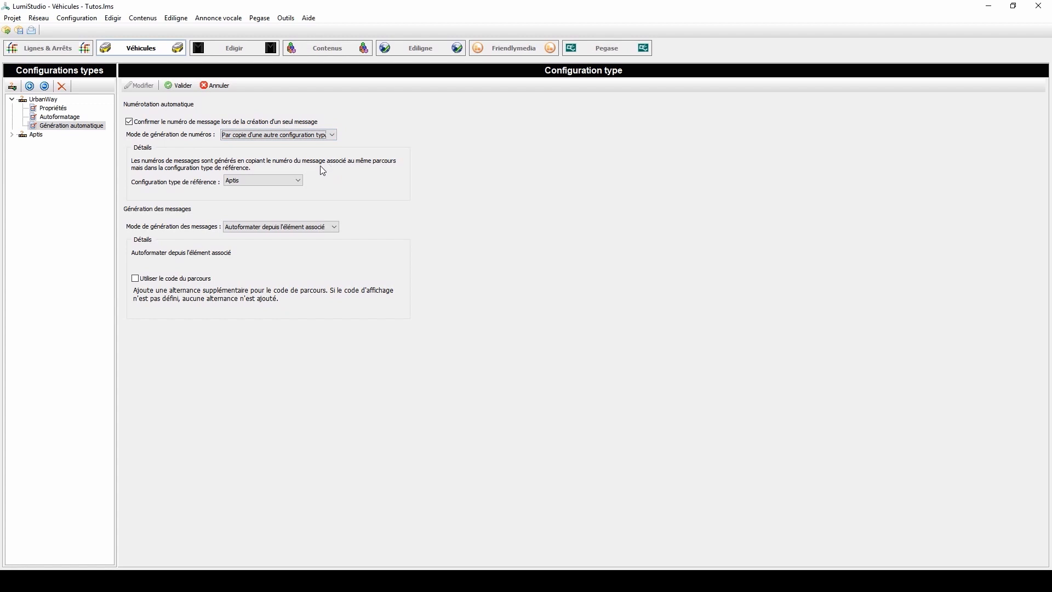
pyautogui.click(298, 180)
pyautogui.click(242, 190)
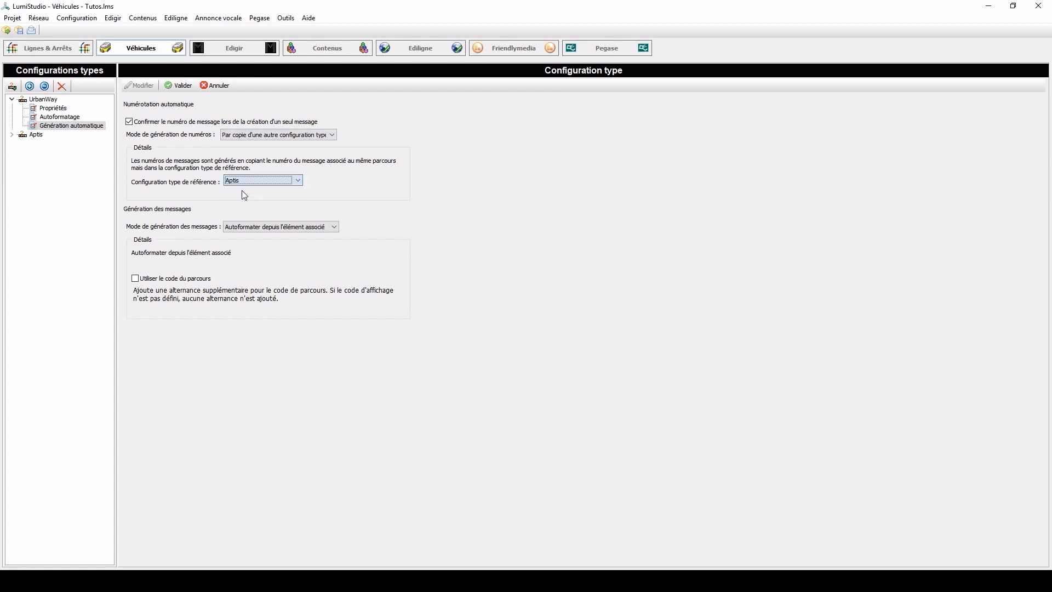
pyautogui.click(172, 87)
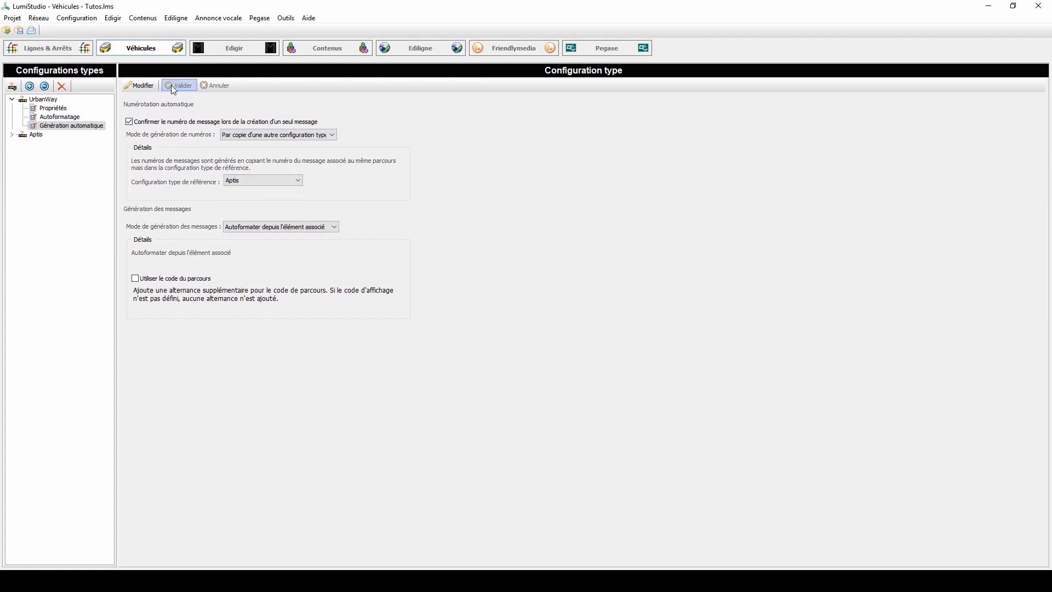
# - Display the topological message of route 1 - Lumiplan in the Aptis configuration to check its message number
pyautogui.click(201, 52)
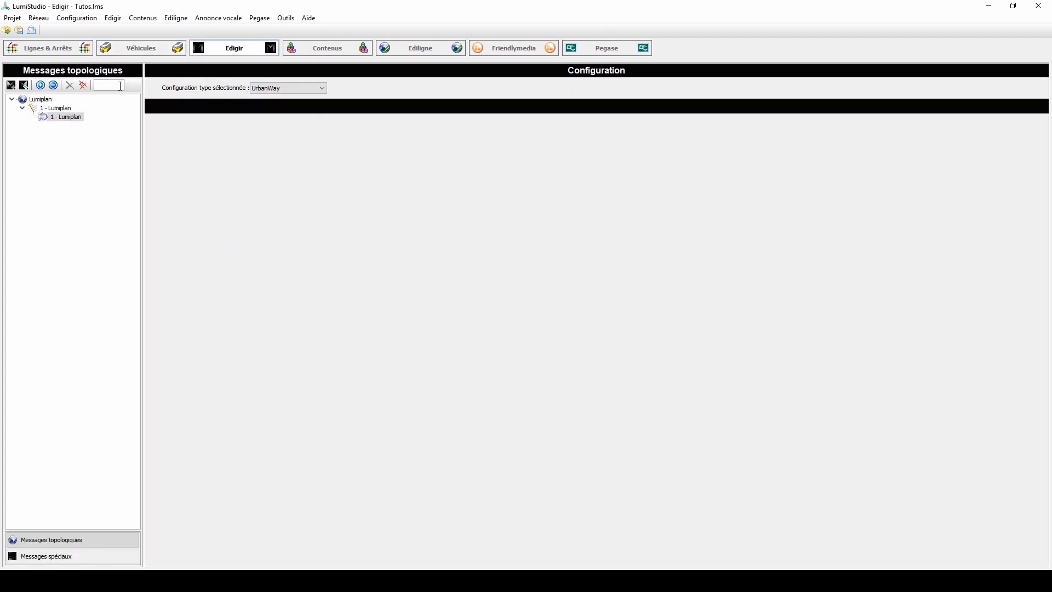
pyautogui.click(274, 89)
pyautogui.click(268, 106)
pyautogui.click(79, 118)
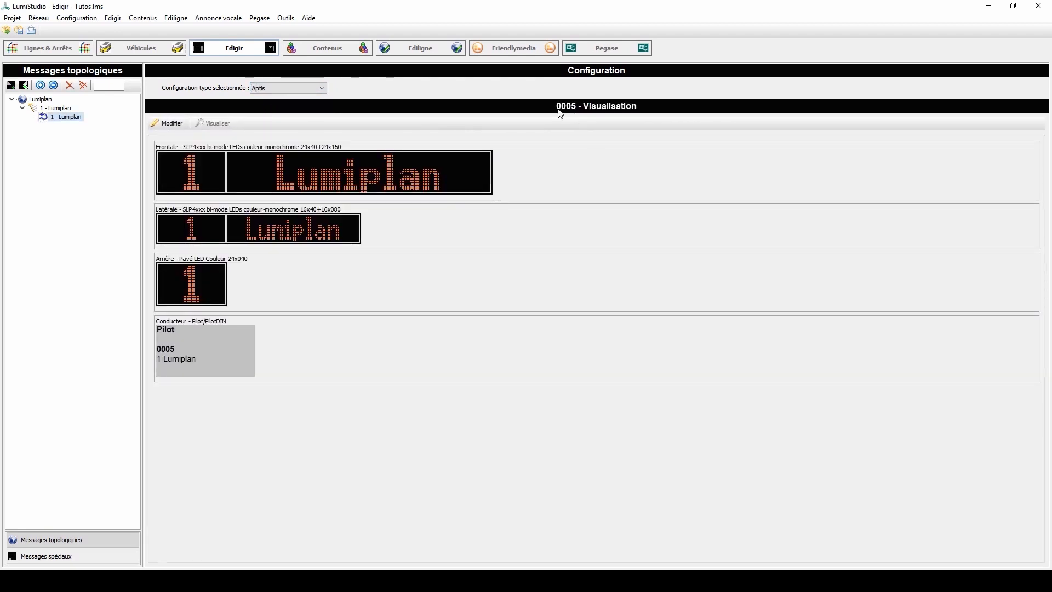
# - Switch back to the UrbanWay configuration and create the message of route 1 - Lumiplan with message number 0005
pyautogui.click(307, 89)
pyautogui.click(304, 97)
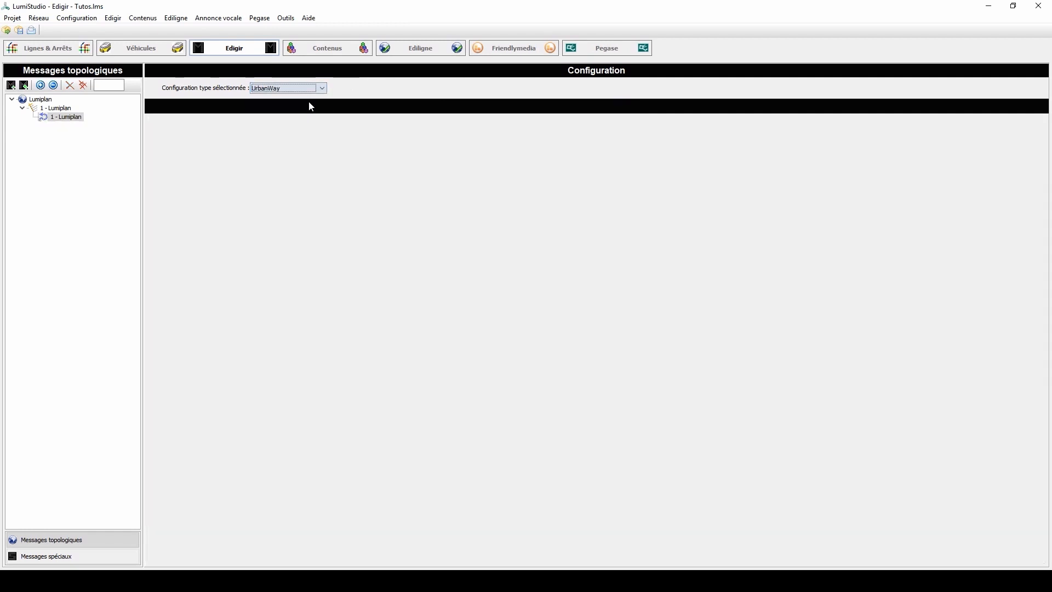
pyautogui.doubleClick(51, 117)
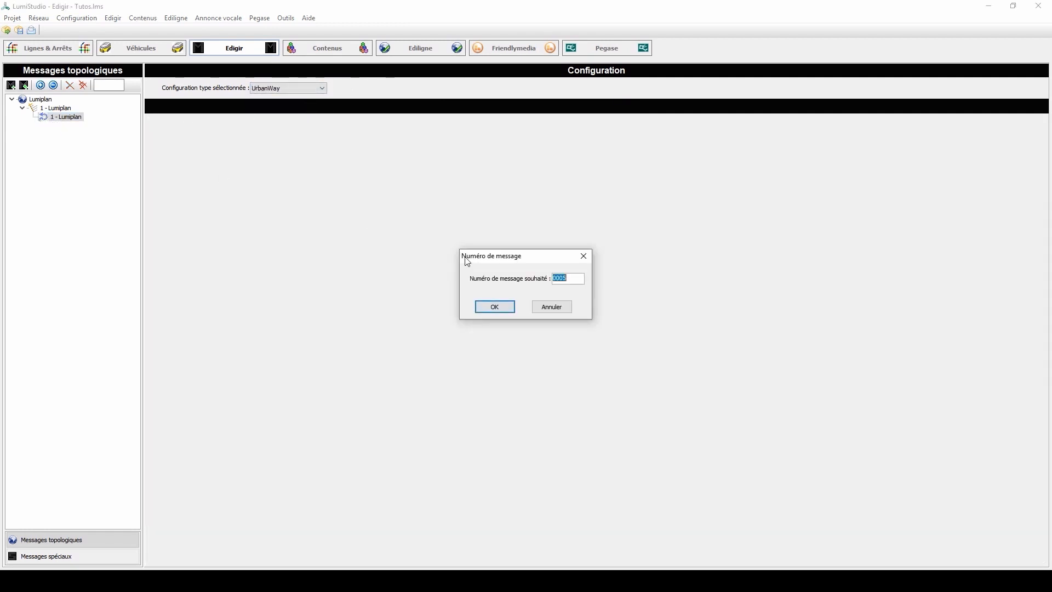
pyautogui.click(514, 307)
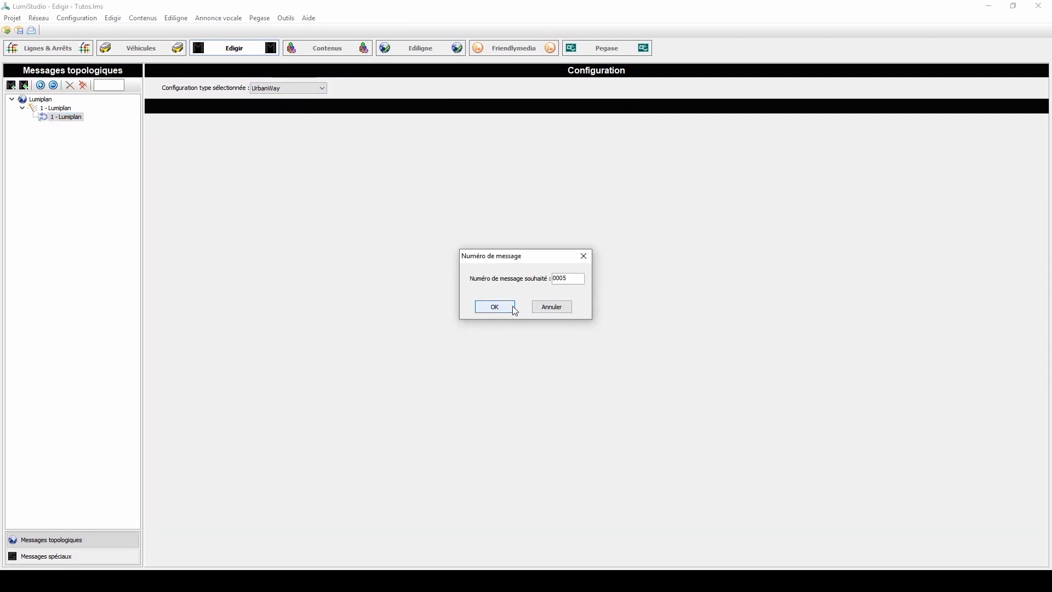